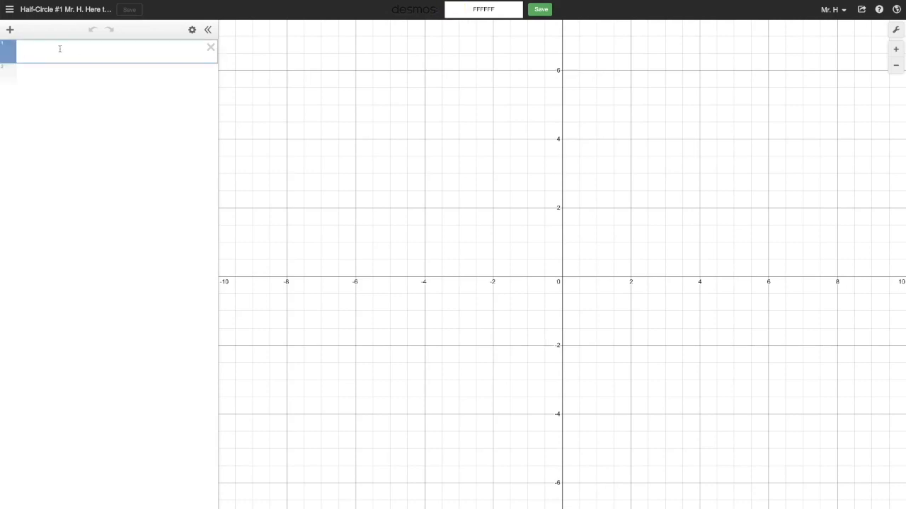
Enter the circle equation x² + y² = 100 in the first expression line
type("x^2")
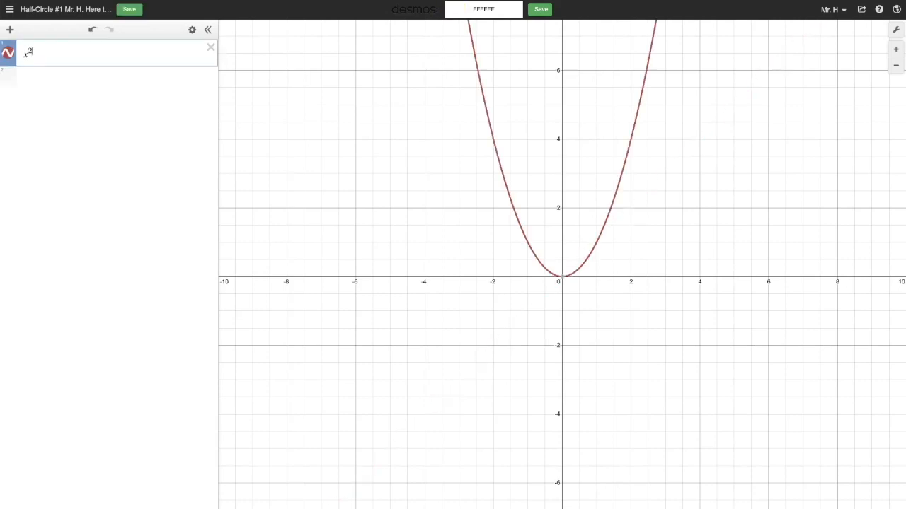
key("Right")
type("+y^2")
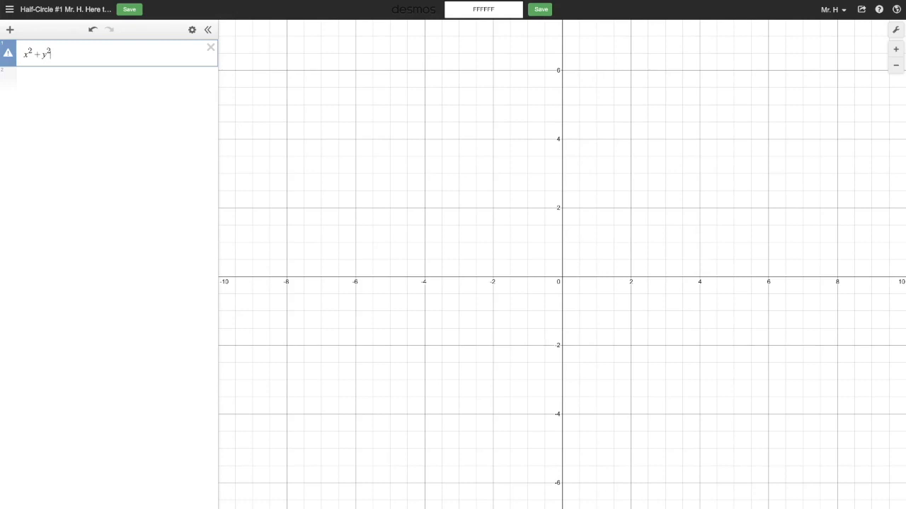
key("Right")
type("=100")
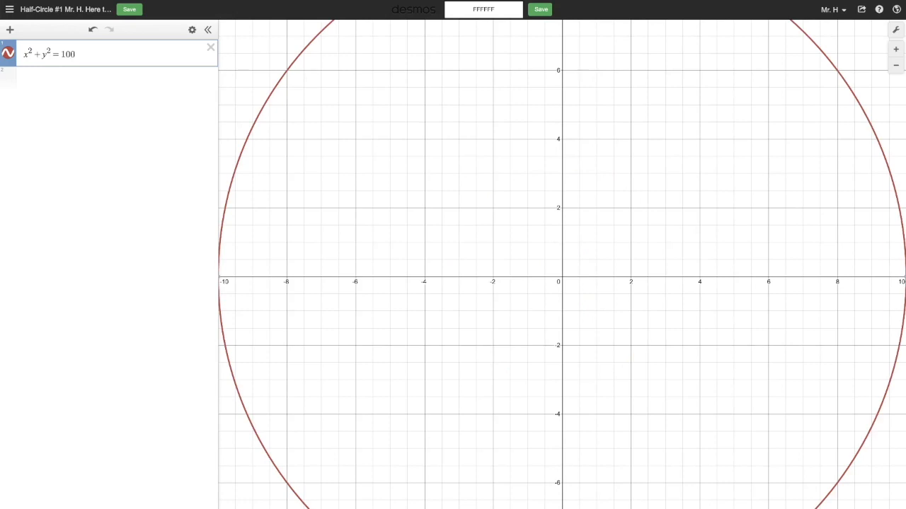
Rewrite the circle equation with zero on one side, as x² + y² − 100 = 0
key("BackSpace")
key("BackSpace")
key("BackSpace")
key("BackSpace")
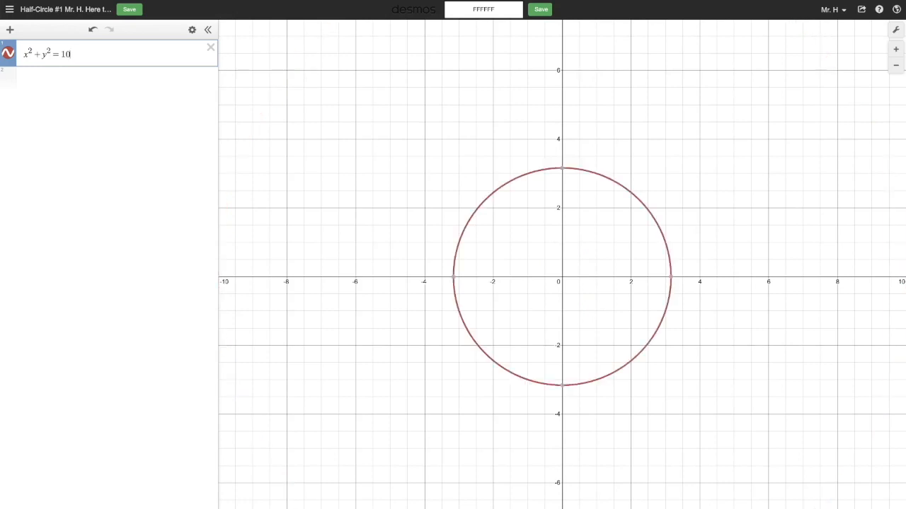
type("-")
type("100")
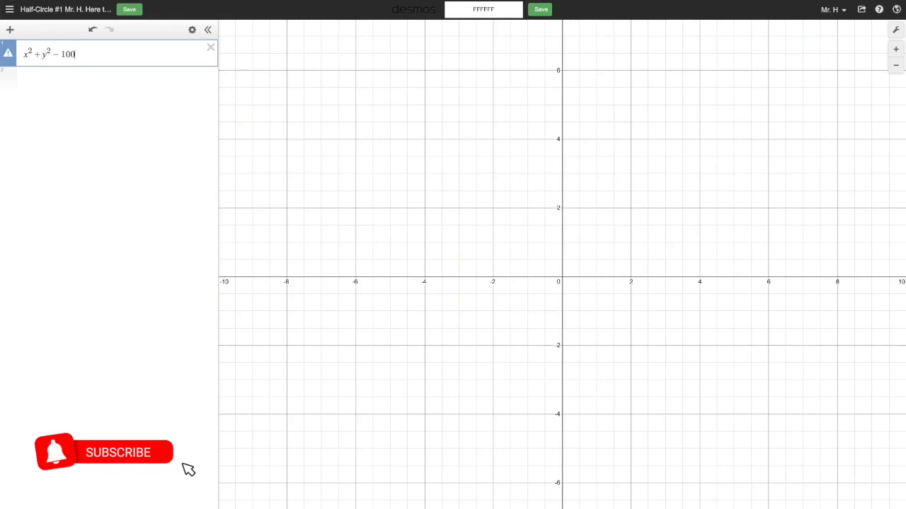
type("=0")
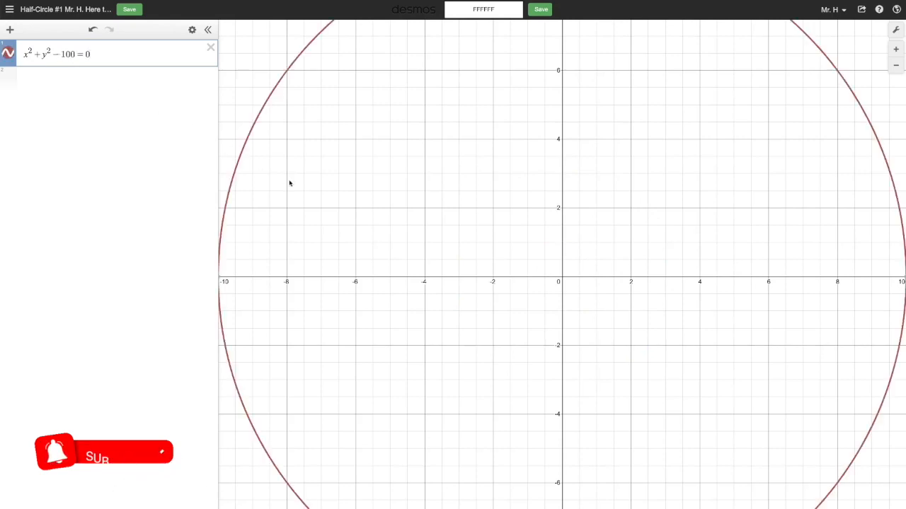
Enclose x² + y² − 100 in parentheses and change the circle's colour to green
scroll(289, 182, "down", 5)
left_click_drag(308, 184, 307, 208)
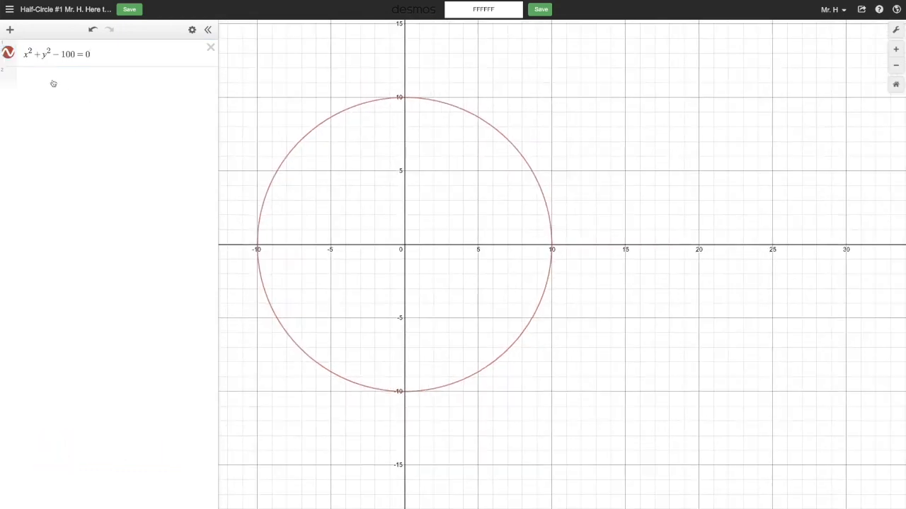
left_click(23, 54)
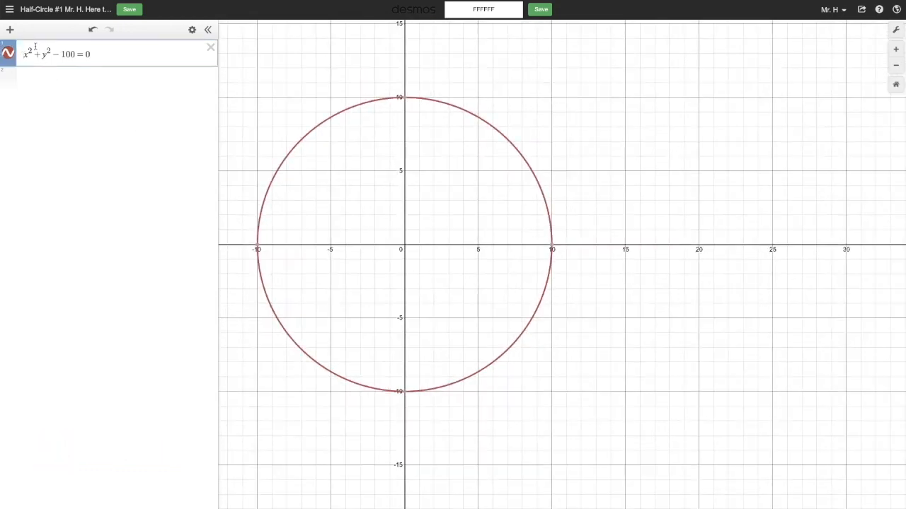
type("(")
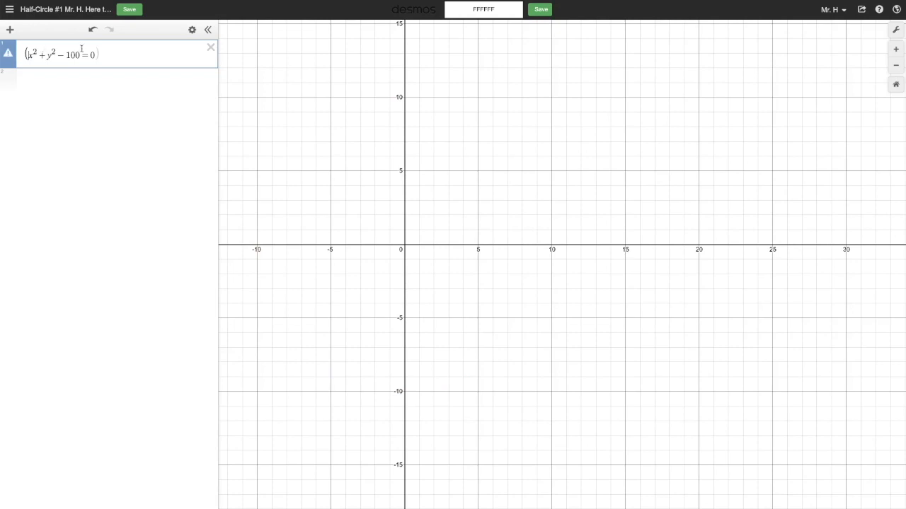
type(")")
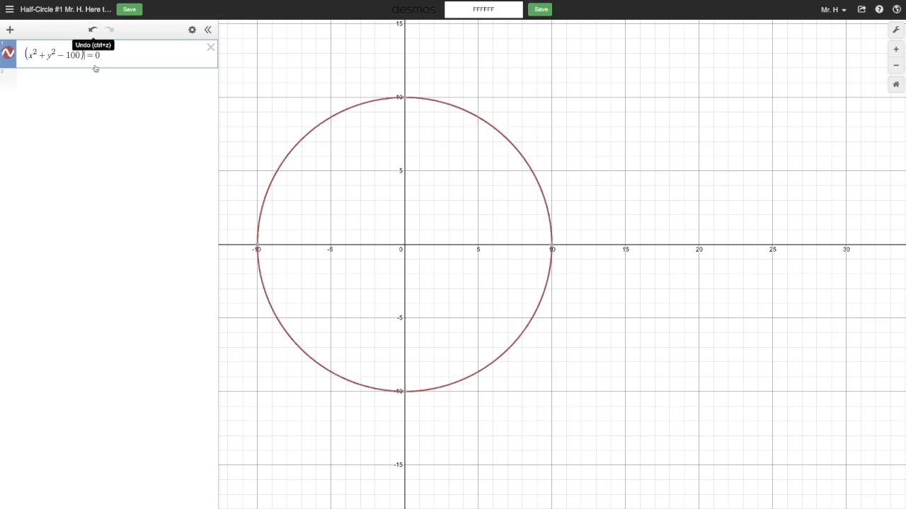
left_click(9, 55)
left_click(109, 53)
Replace the equals sign in the circle equation with ≥ to make it an inequality
left_click_drag(338, 180, 362, 198)
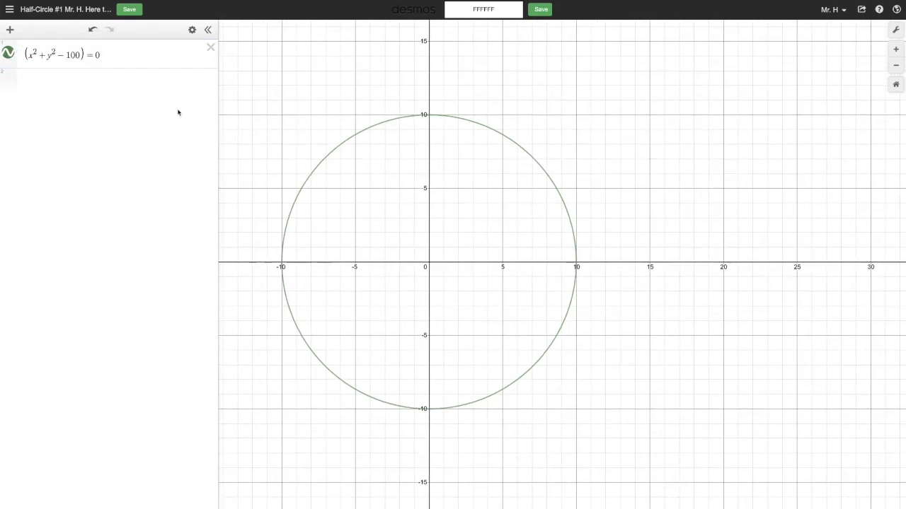
left_click(95, 55)
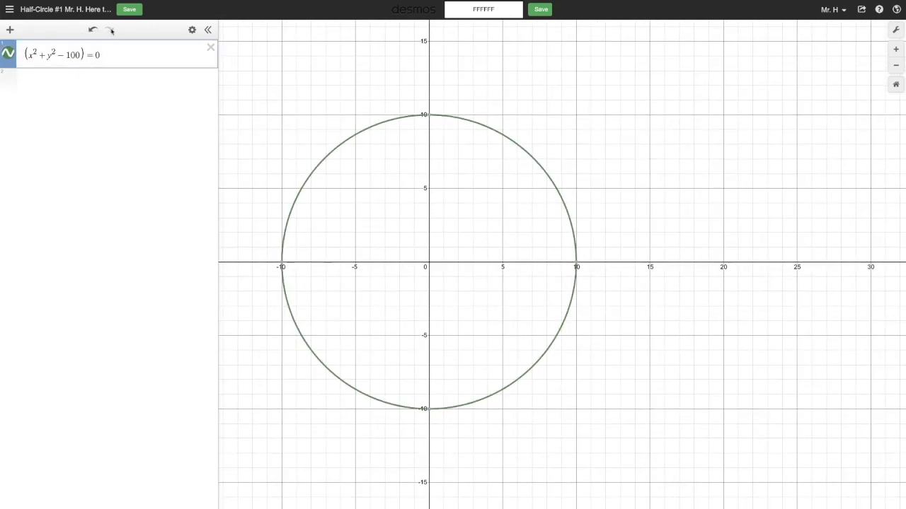
key("BackSpace")
type(">")
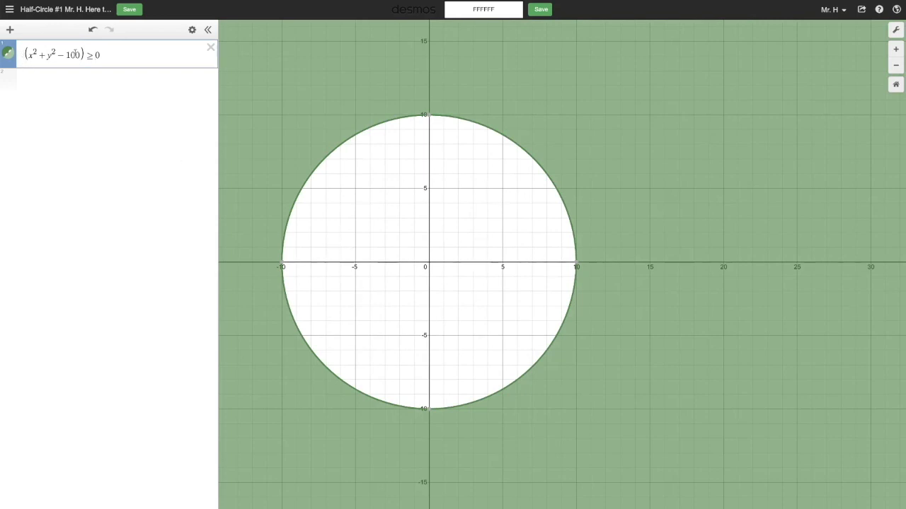
Insert the factor ((x − 1)² + y² − 1) in front of (x² + y² − 100) in the inequality
mouse_move(283, 264)
type("(")
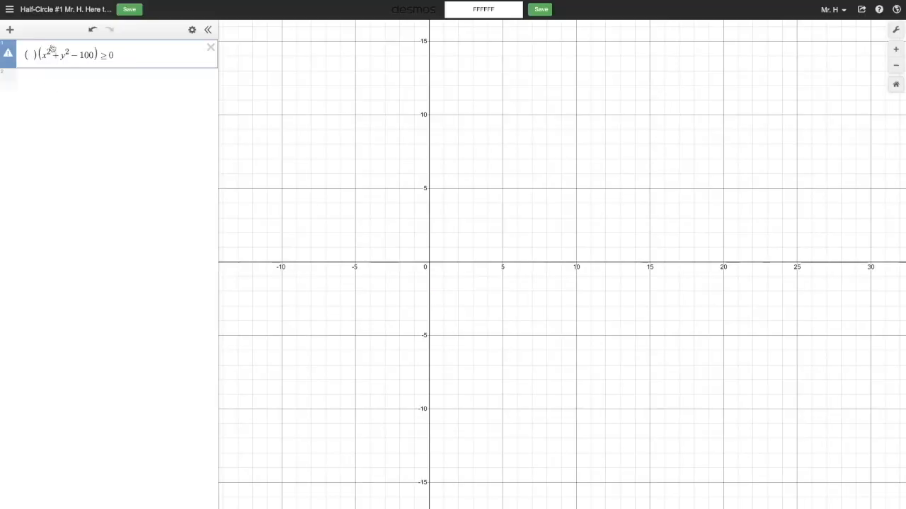
type("9x")
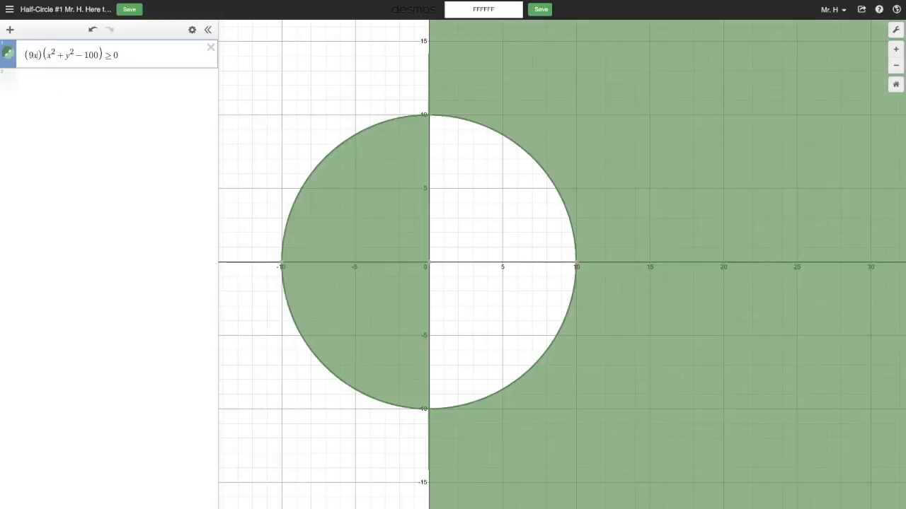
key("BackSpace")
key("BackSpace")
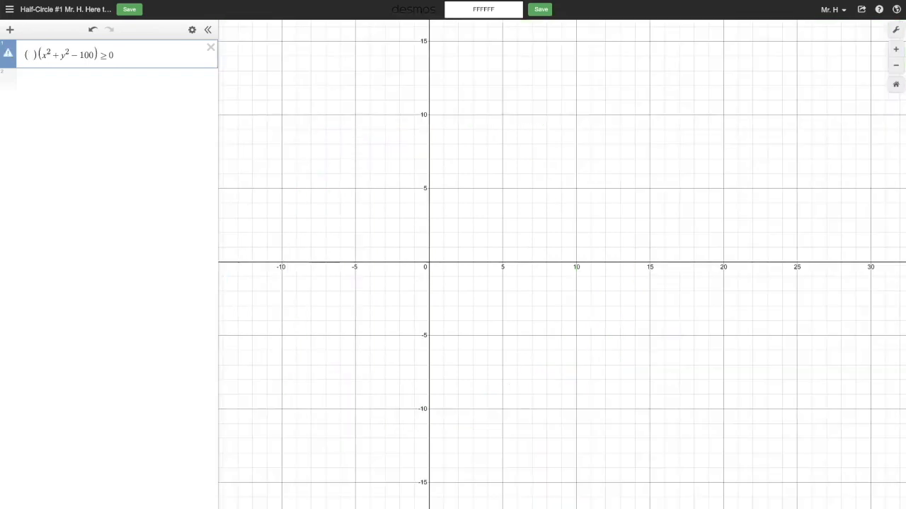
type("(x")
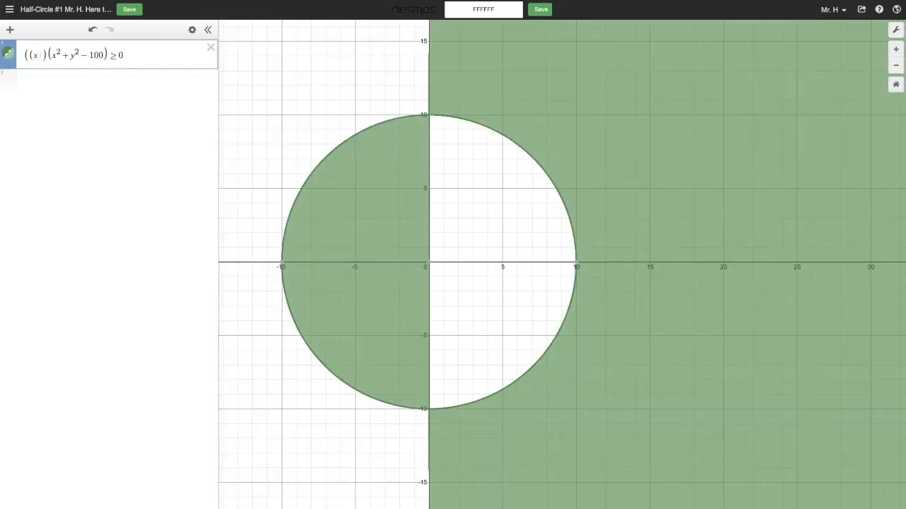
type("-")
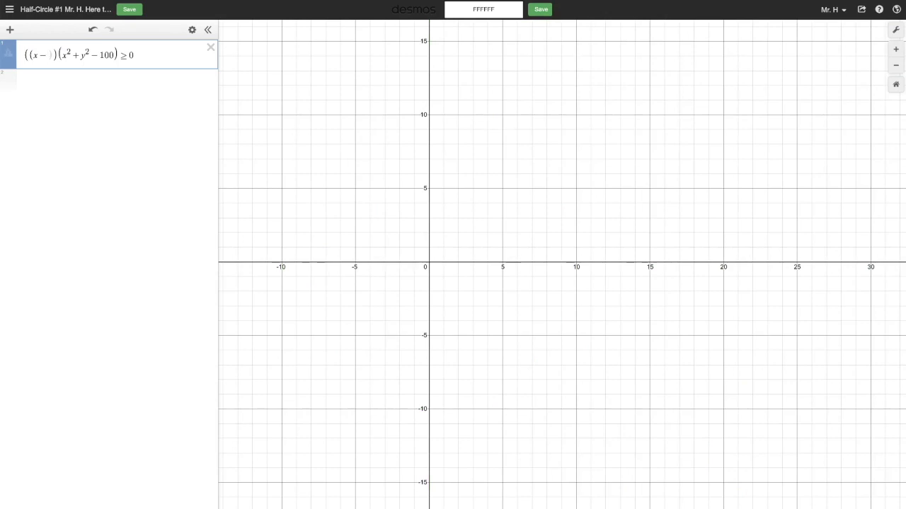
type("1")
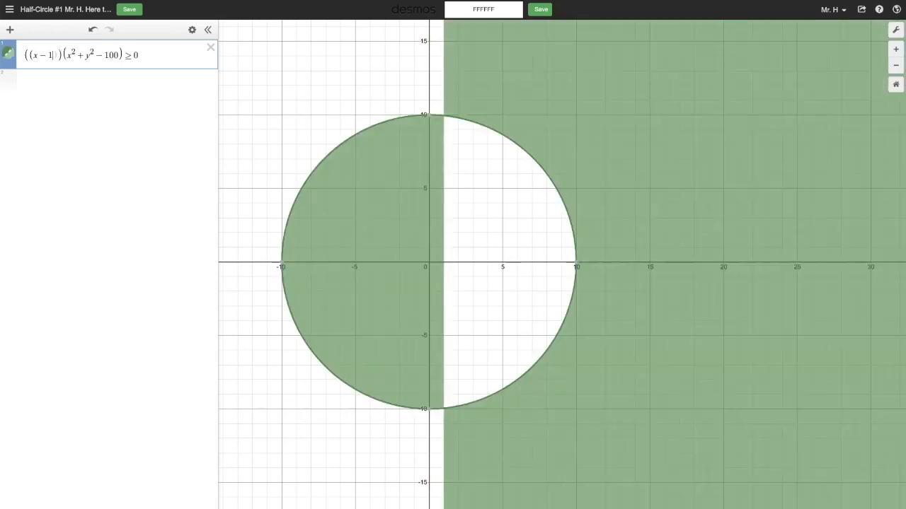
type(")^2")
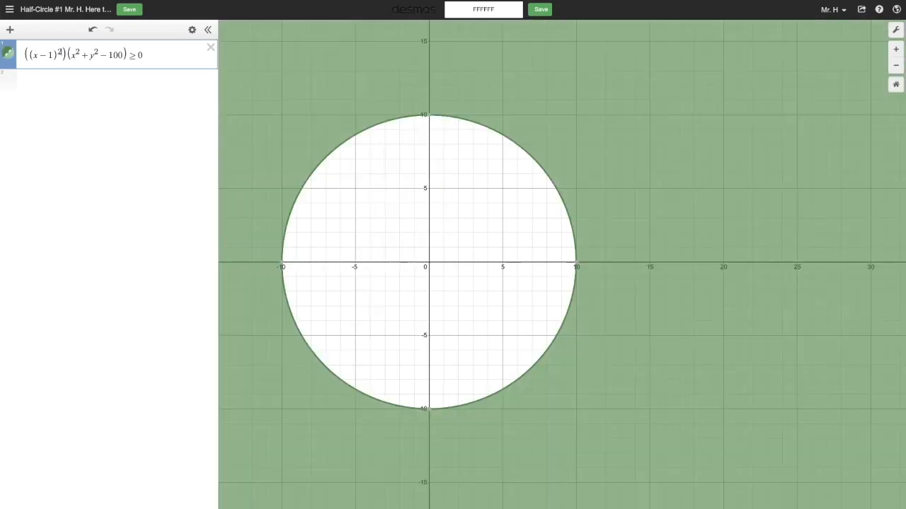
key("Right")
type("+y")
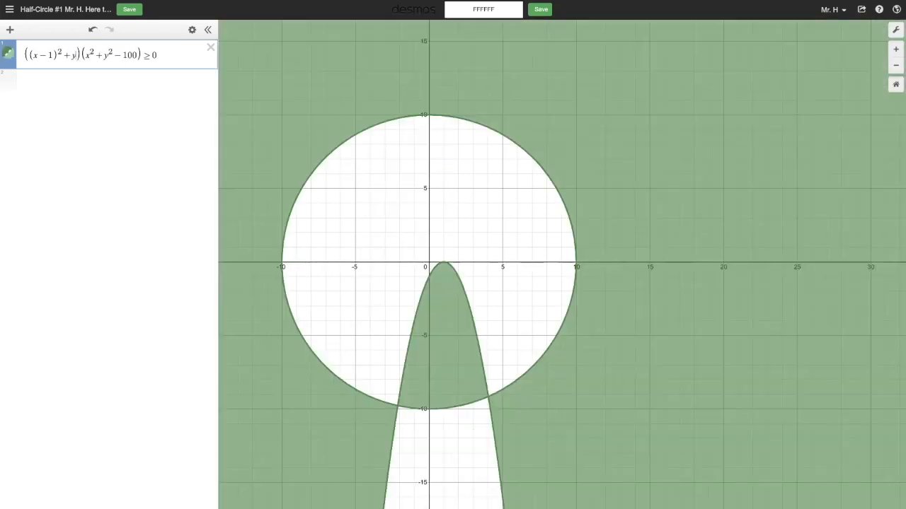
type("^2")
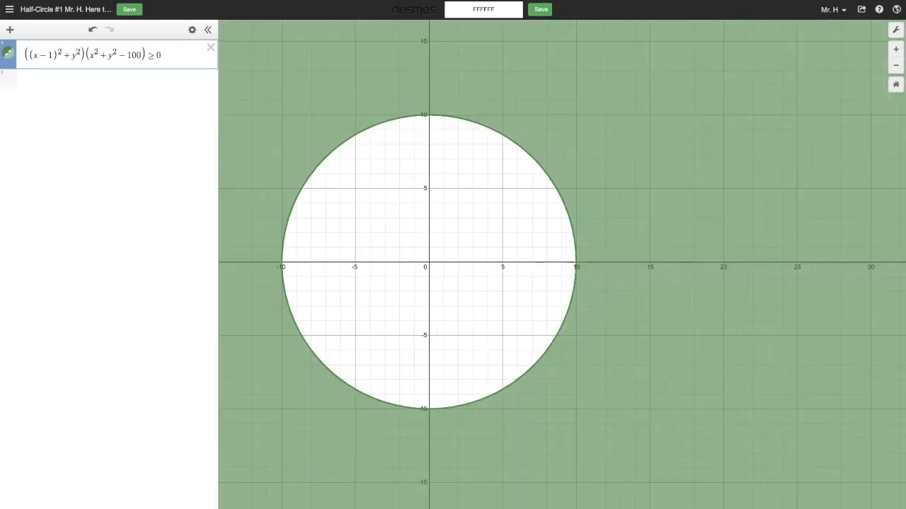
type("-1")
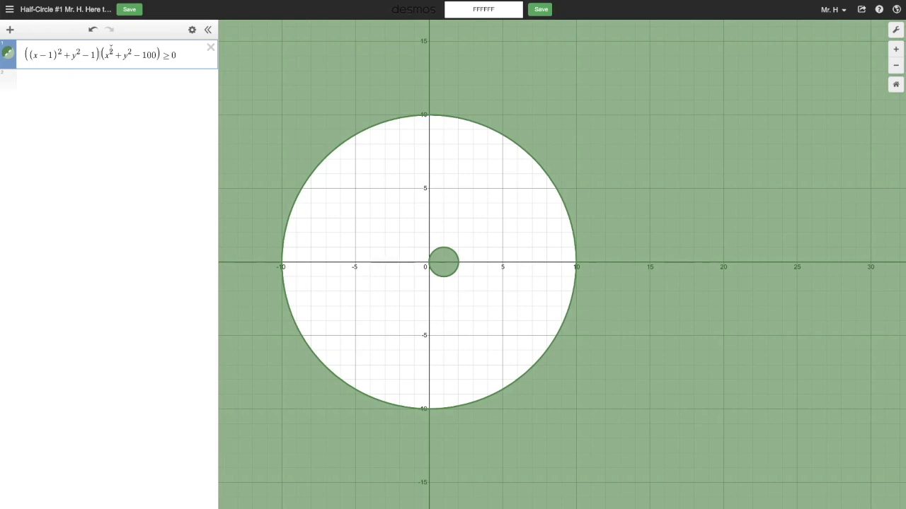
Insert another factor ((x − 3)² + y² − 1) between the small-circle factor and the large-circle factor
type("(")
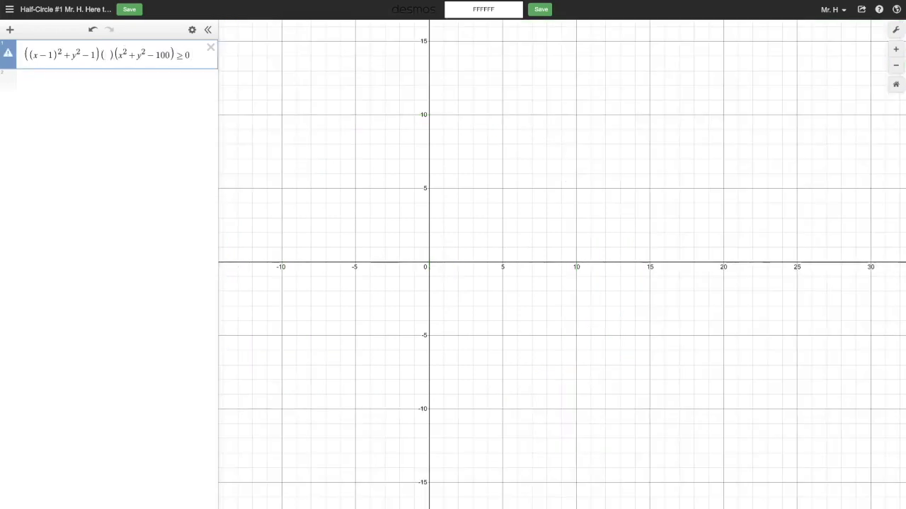
type("(")
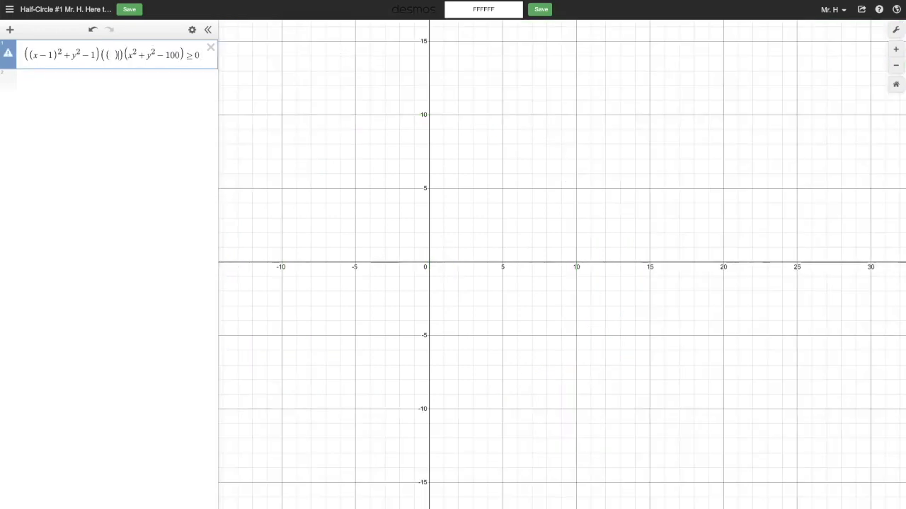
key("Right")
type("^2")
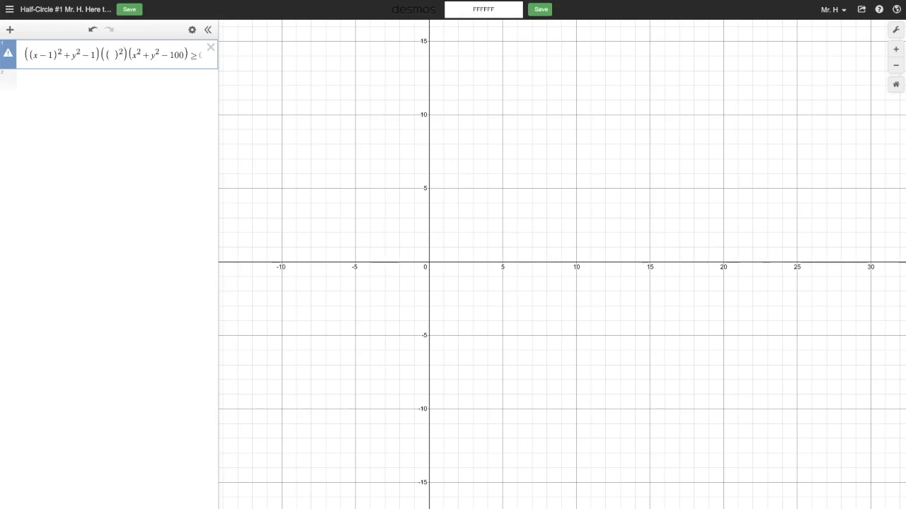
type("+y^2")
key("Right")
type("-1")
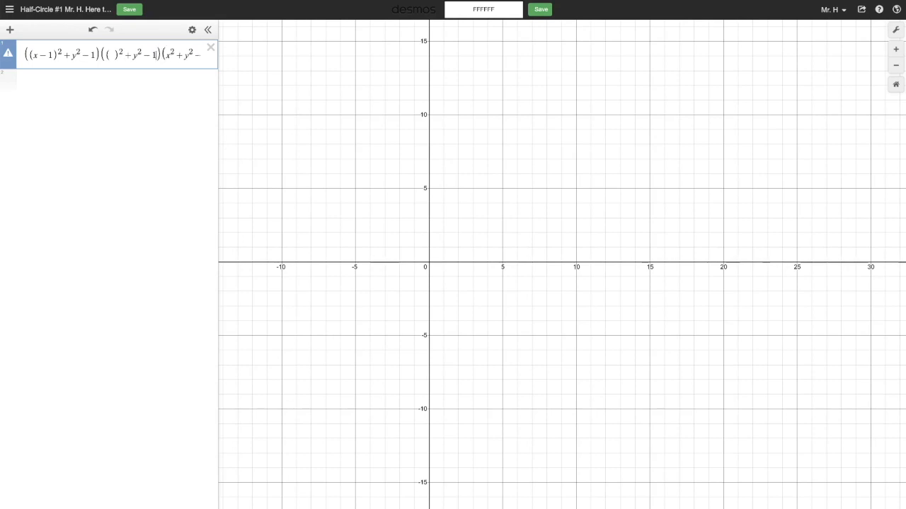
left_click(109, 51)
type("x-3")
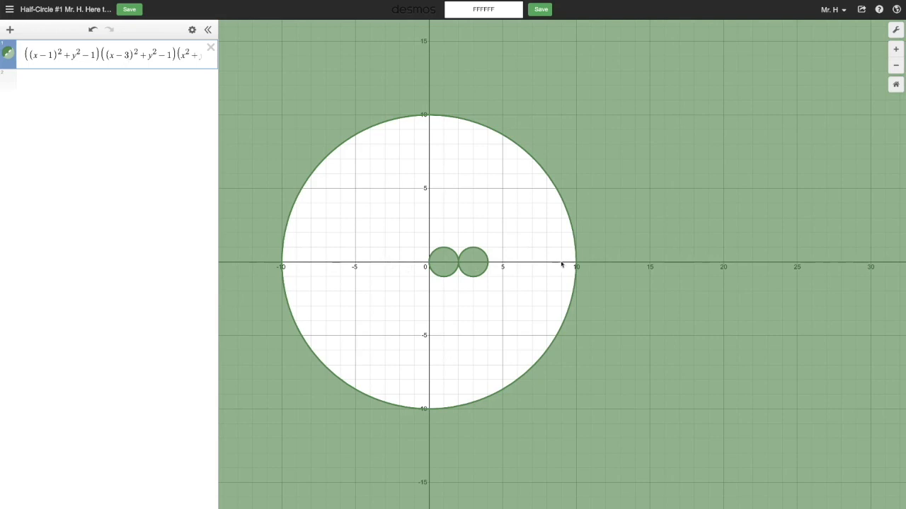
Delete the factor ((x − 3)² + y² − 1) from the inequality
left_click_drag(24, 56, 43, 65)
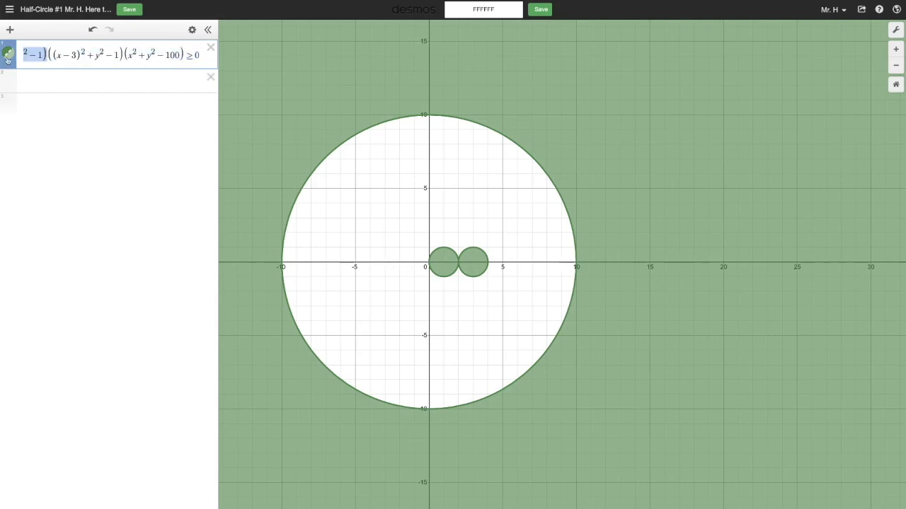
left_click(118, 48)
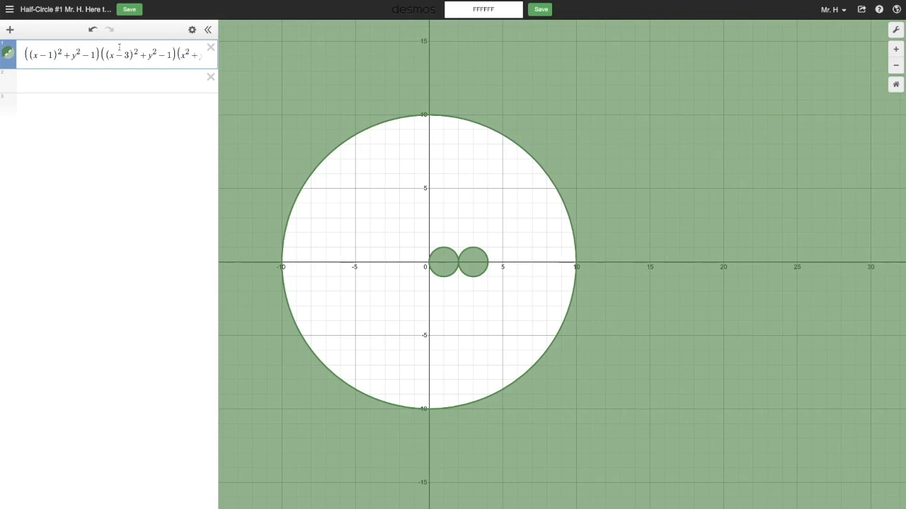
left_click_drag(176, 54, 167, 54)
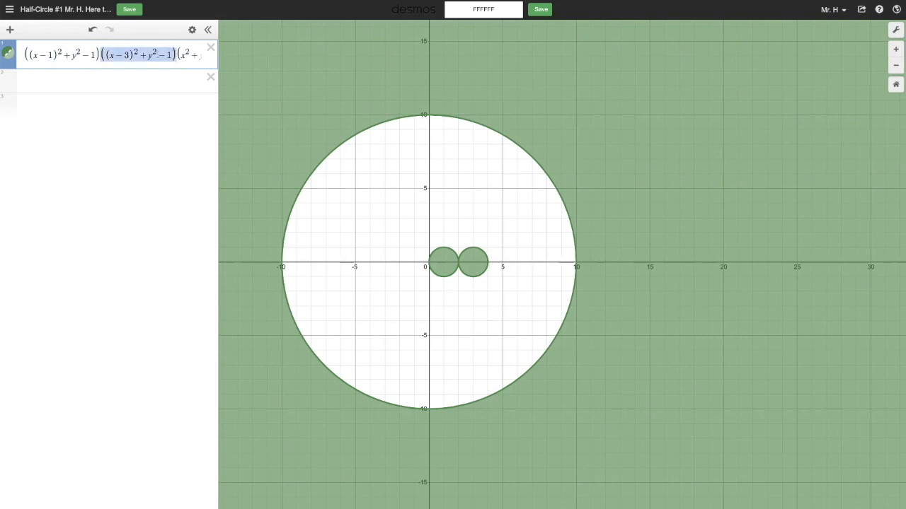
key("BackSpace")
Replace the 1 subtracted from x in the small-circle factor with (2n − 1)
left_click(54, 55)
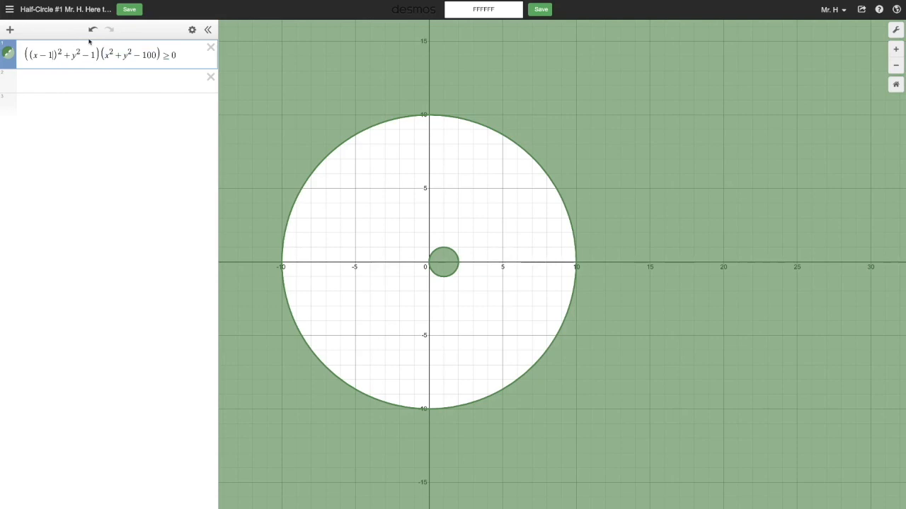
key("BackSpace")
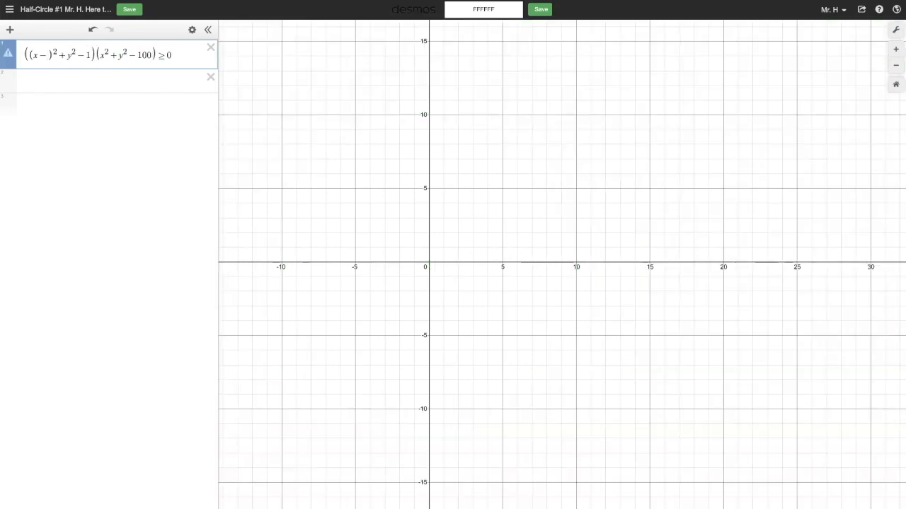
type("(")
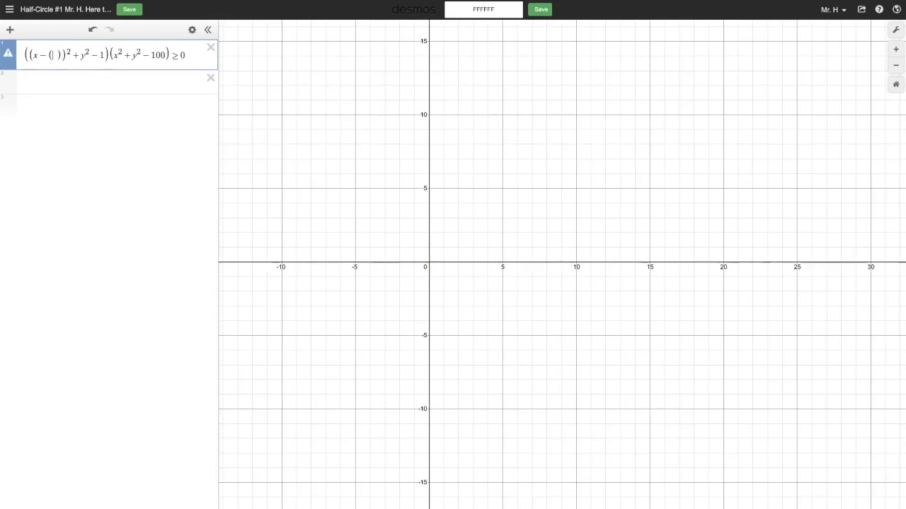
type("2n-")
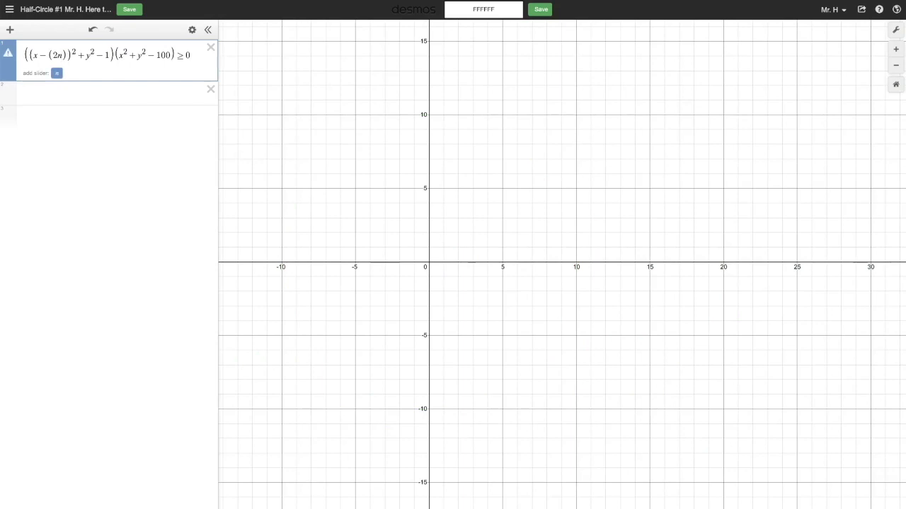
type("1")
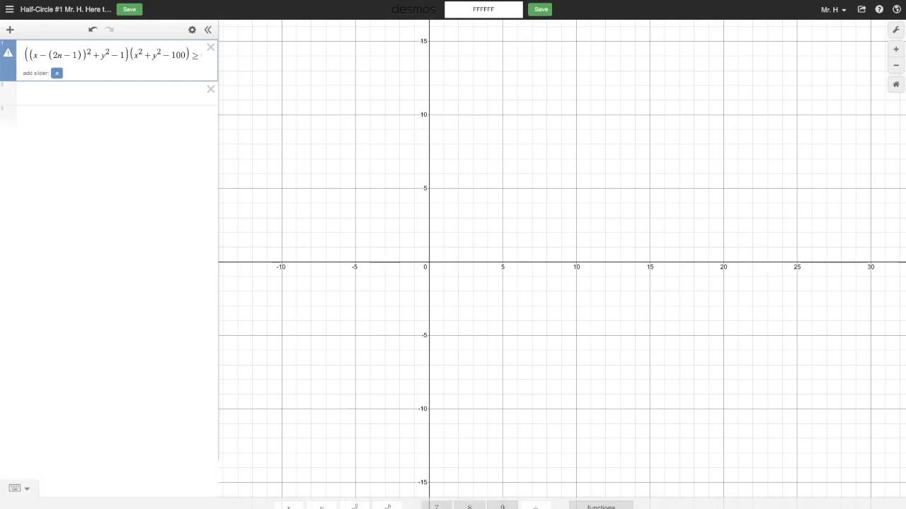
Insert a product operator with lower limit n = 1 in front of the small-circle factor
left_click(15, 507)
left_click(614, 472)
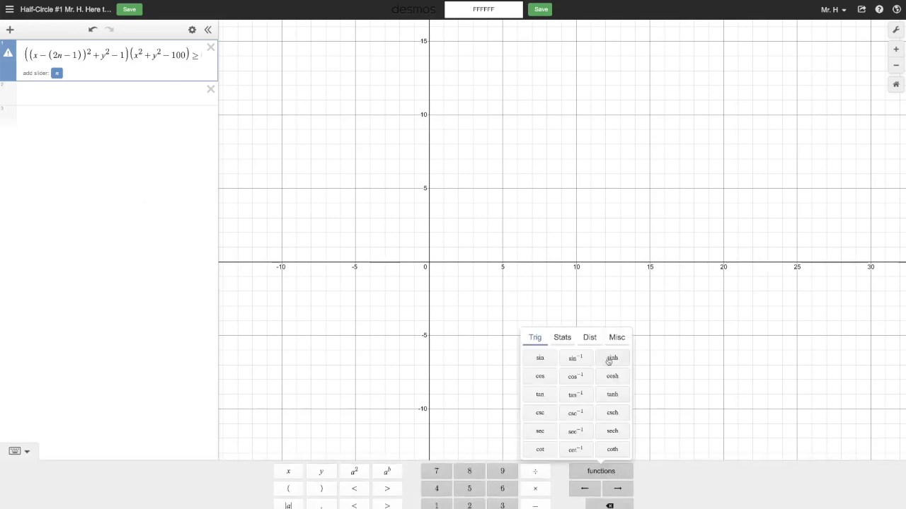
left_click(616, 338)
left_click(612, 452)
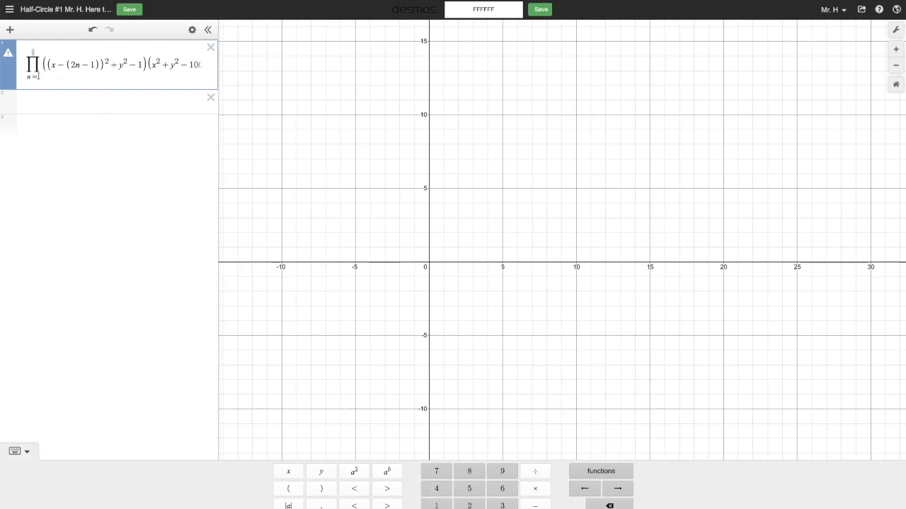
Set the product's limits to run from n = −5 to 5
key("BackSpace")
type("-5")
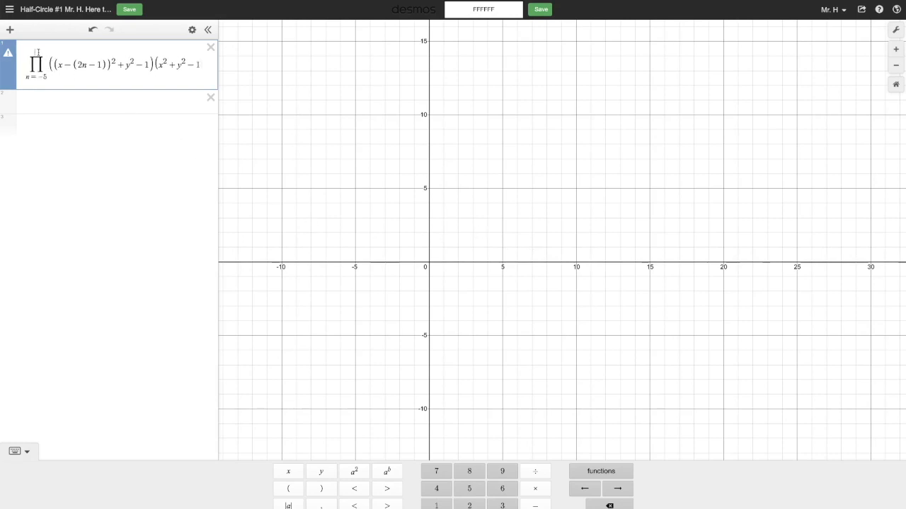
left_click(39, 51)
type("5")
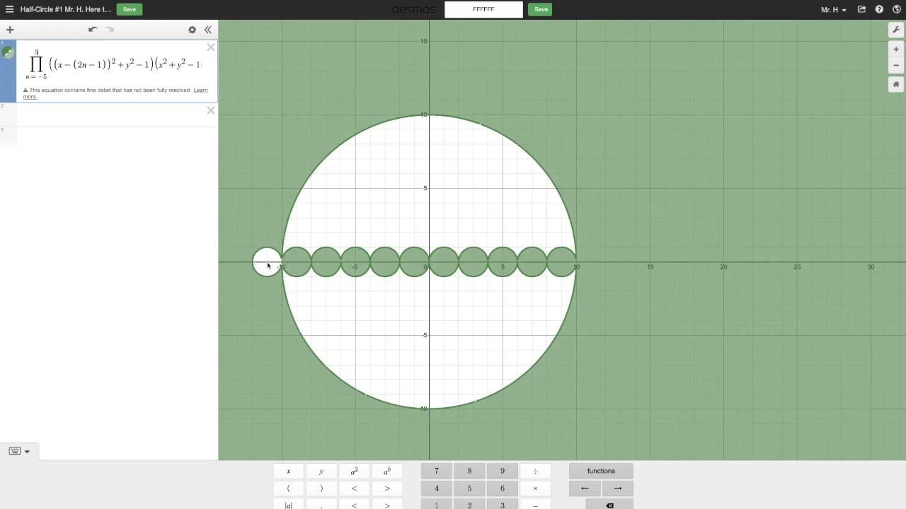
Move the large-circle factor (x² + y² − 100) from behind the small-circle factor to the front of the product
left_click(123, 64)
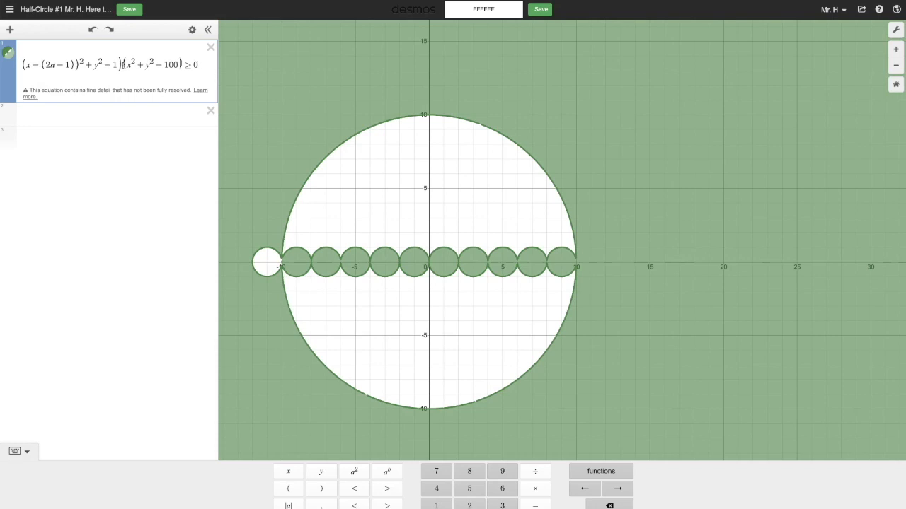
left_click_drag(122, 64, 166, 65)
key("ctrl+c")
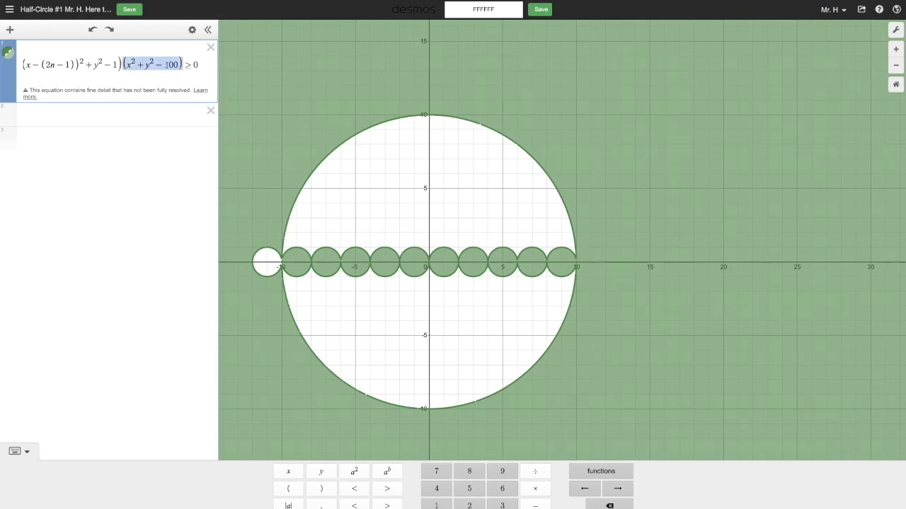
key("BackSpace")
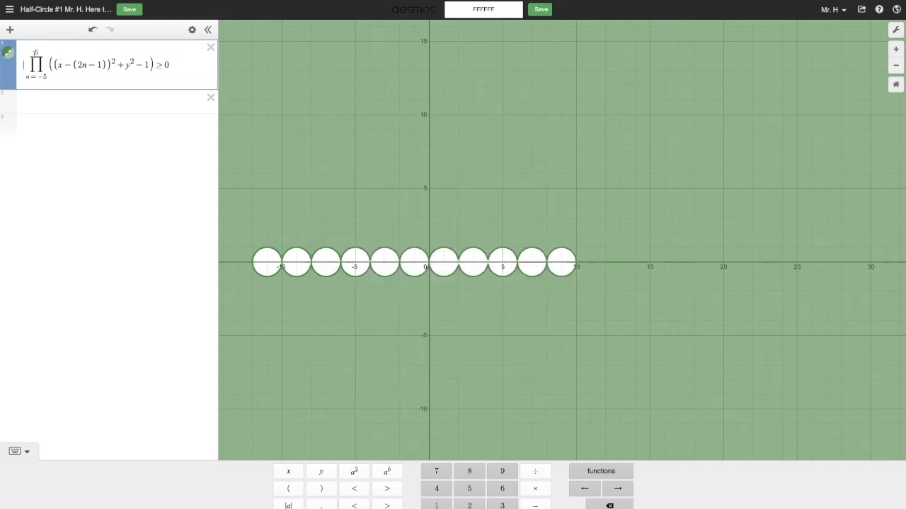
key("ctrl+v")
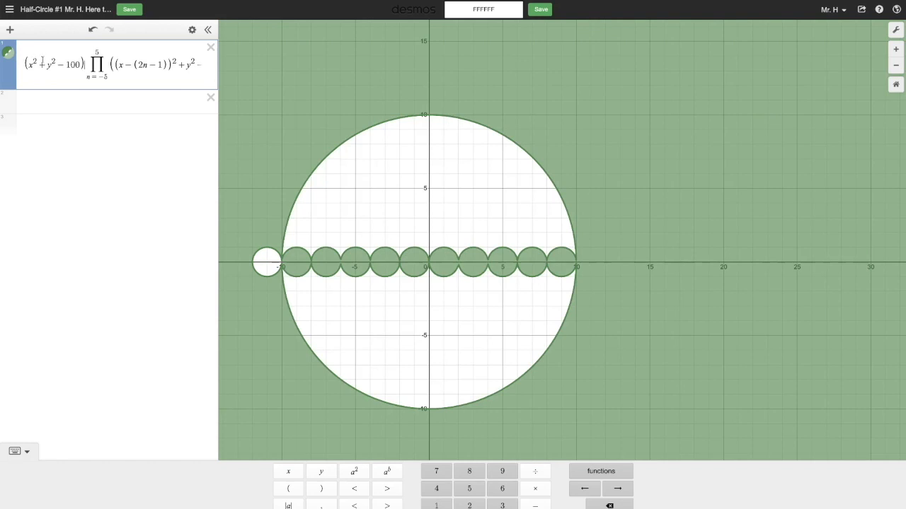
Set the product's lower limit to n = −4 to drop the small circle outside the large one
left_click(108, 78)
key("BackSpace")
type("4")
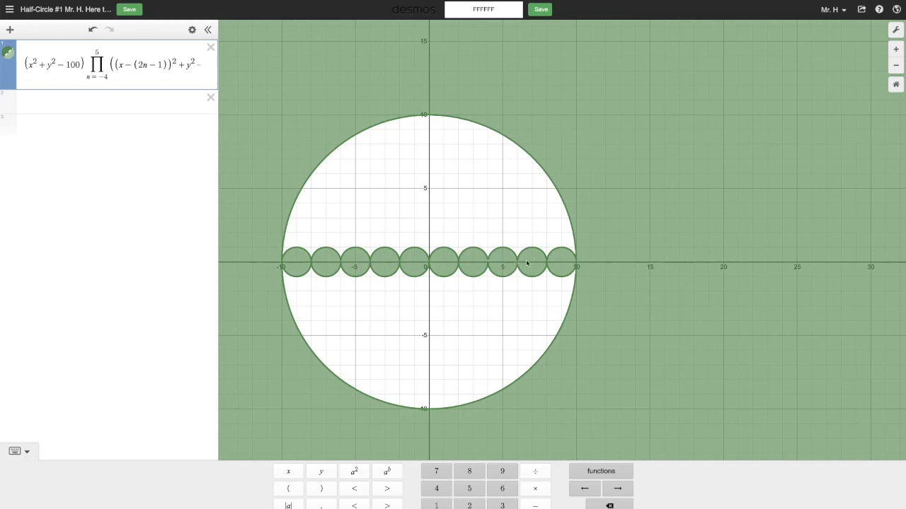
left_click_drag(530, 298, 514, 283)
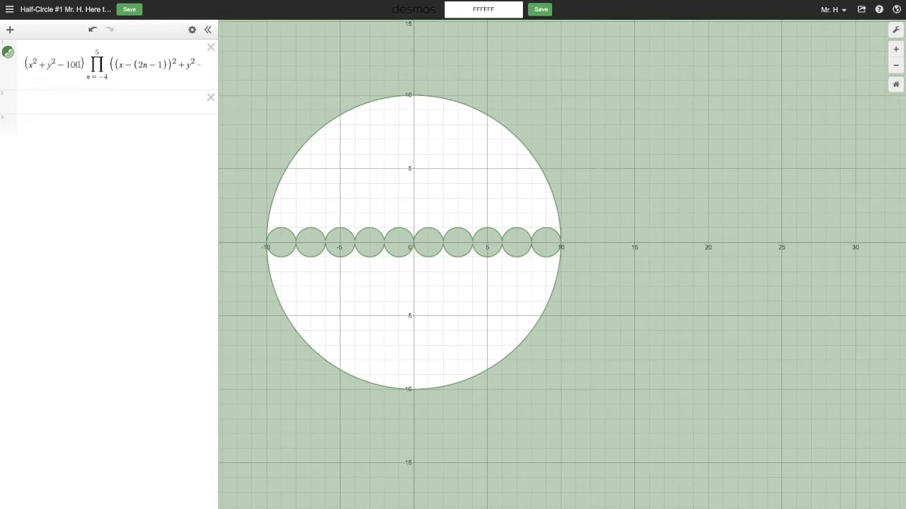
Examine the remainder of the inequality beyond the y² term of the small-circle factor
left_click(184, 62)
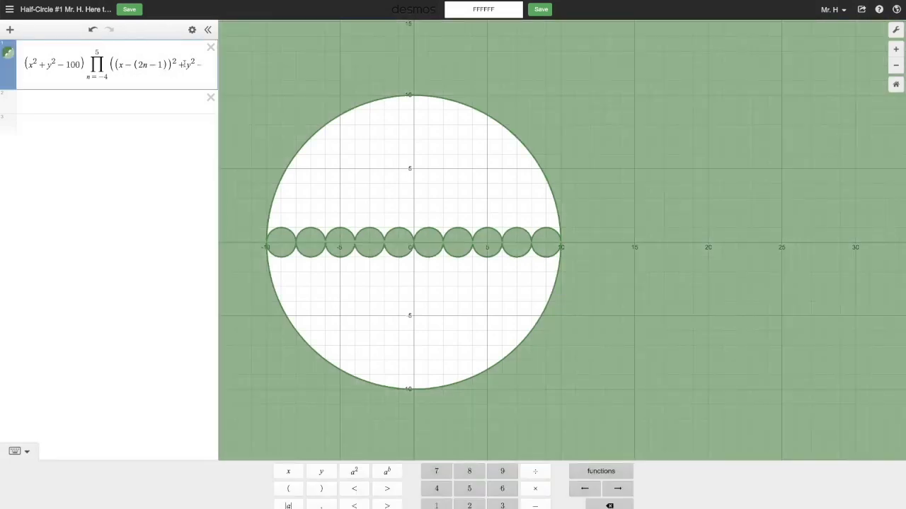
key("Right")
key("Right")
key("Right")
key("Right")
key("Right")
key("Right")
key("Right")
key("Right")
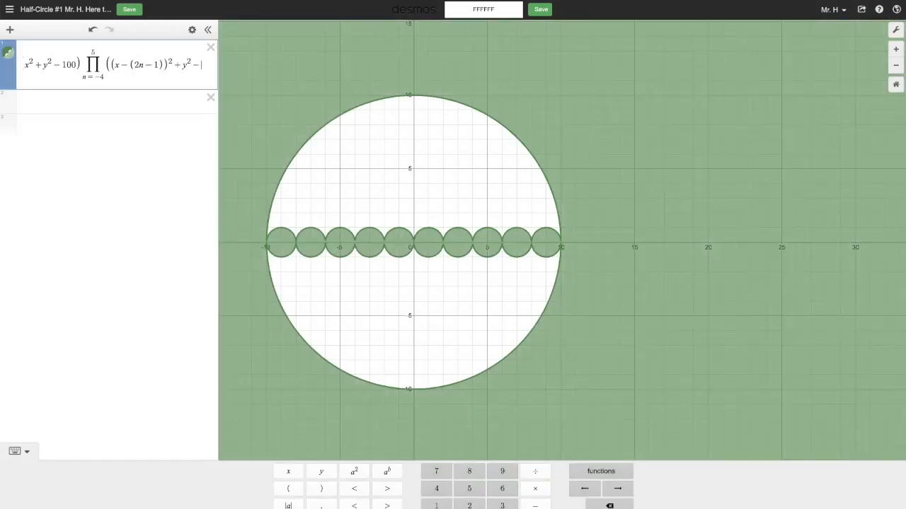